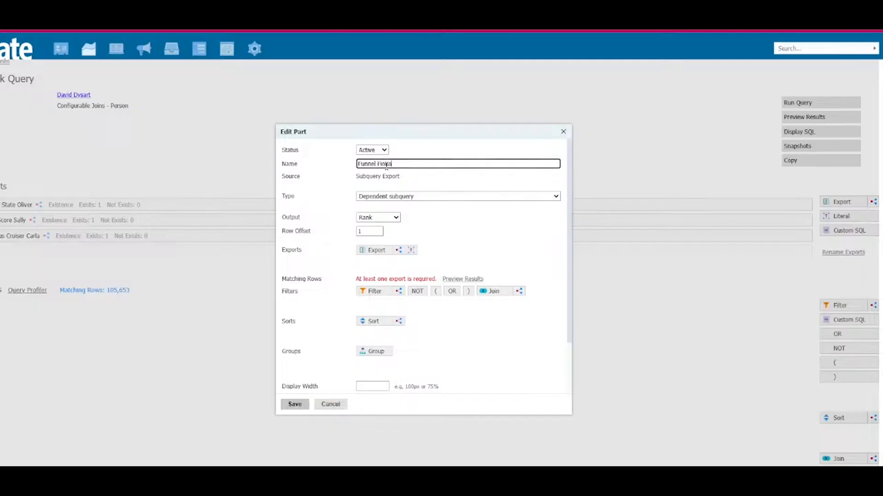
# Step: Set the Funnel Fiona export's output to Existence, with value 1 if it exists and 0 if it does not
pyautogui.click(378, 218)
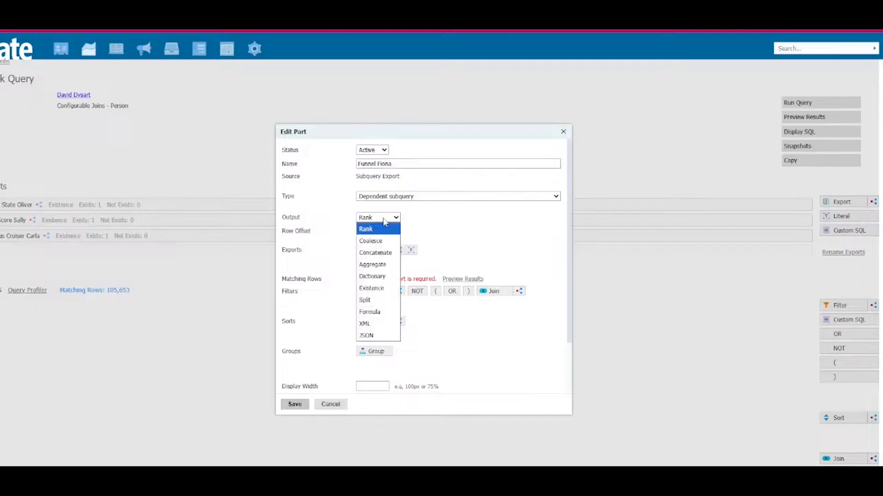
pyautogui.click(368, 281)
pyautogui.click(389, 231)
pyautogui.write('1')
pyautogui.click(379, 246)
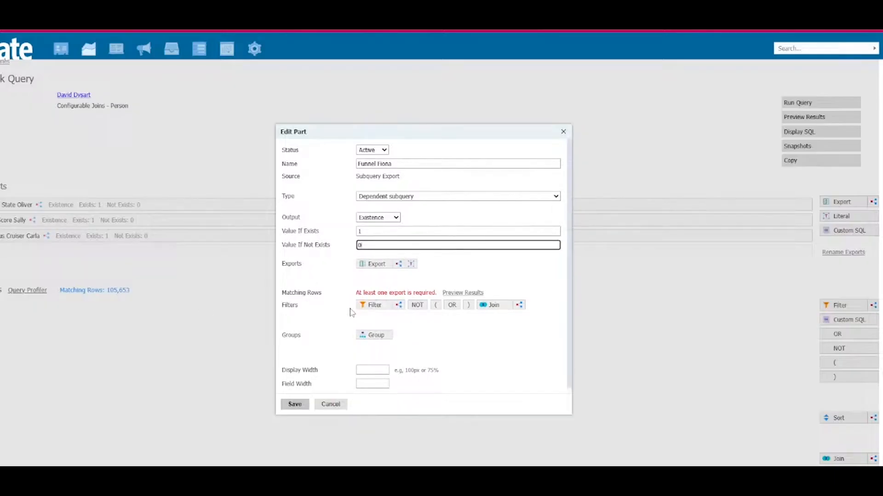
# Step: Add a nested subquery filter named "High Eng Score" to the Funnel Fiona export
pyautogui.click(399, 305)
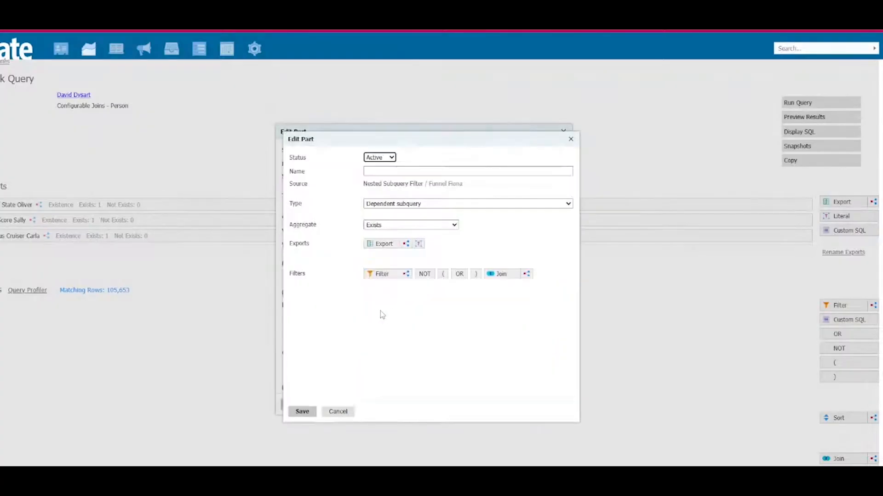
pyautogui.click(372, 169)
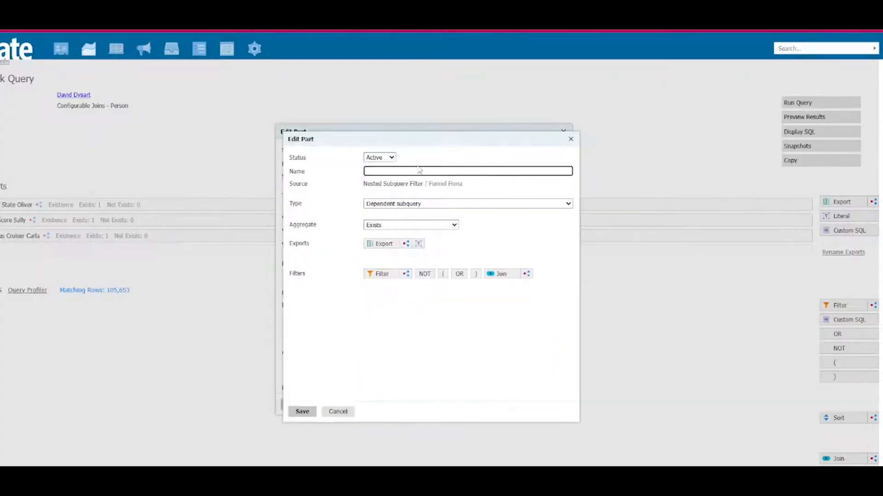
pyautogui.write('Hid')
# Step: Add the direct person Engagement Score export to the High Eng Score filter
pyautogui.click(381, 245)
pyautogui.write('enga')
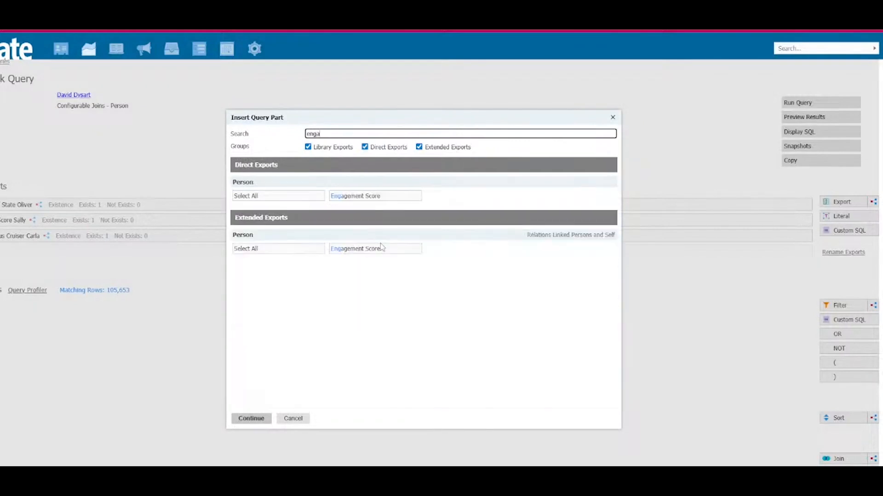
pyautogui.write('-+')
pyautogui.press('BackSpace')
pyautogui.press('BackSpace')
pyautogui.click(374, 197)
pyautogui.click(258, 420)
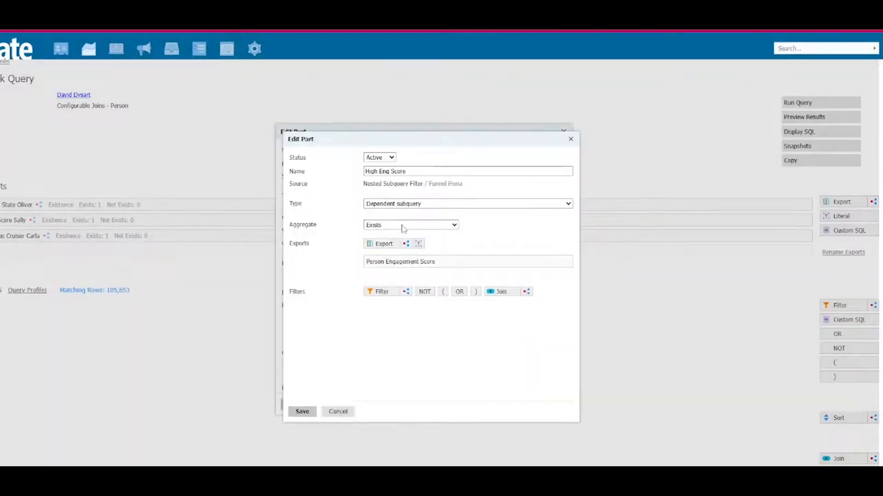
# Step: Switch the High Eng Score filter's aggregate to Comparison and add a literal with name and value 50
pyautogui.click(401, 226)
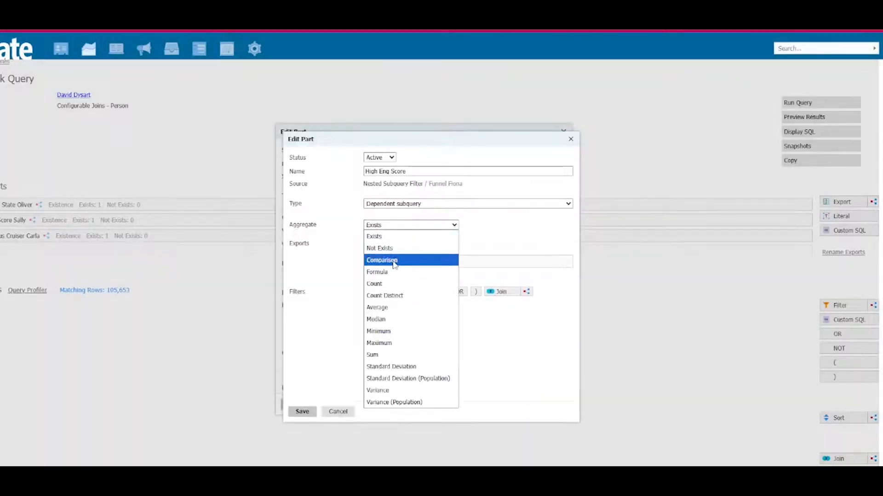
pyautogui.click(406, 256)
pyautogui.click(418, 285)
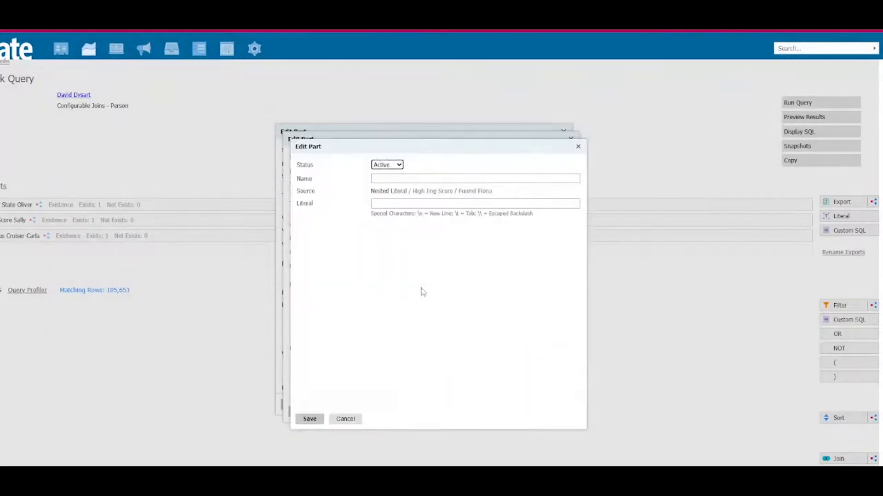
pyautogui.click(427, 177)
pyautogui.click(425, 203)
pyautogui.write('50')
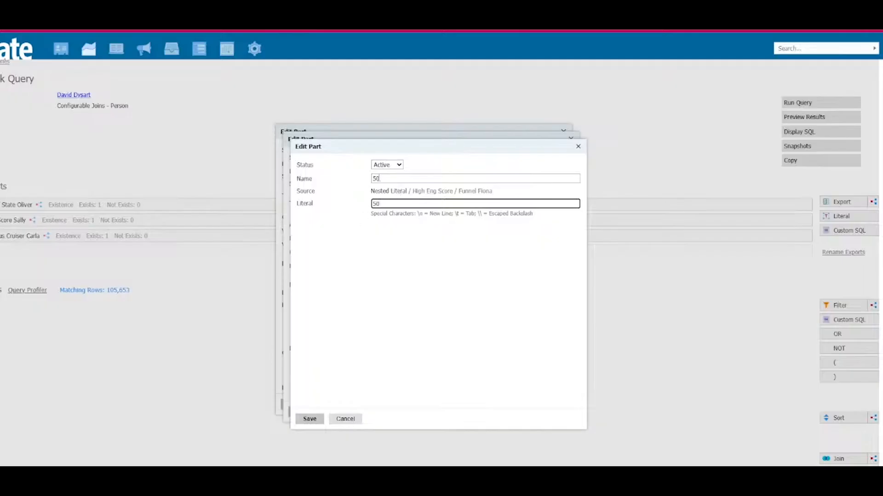
pyautogui.click(307, 419)
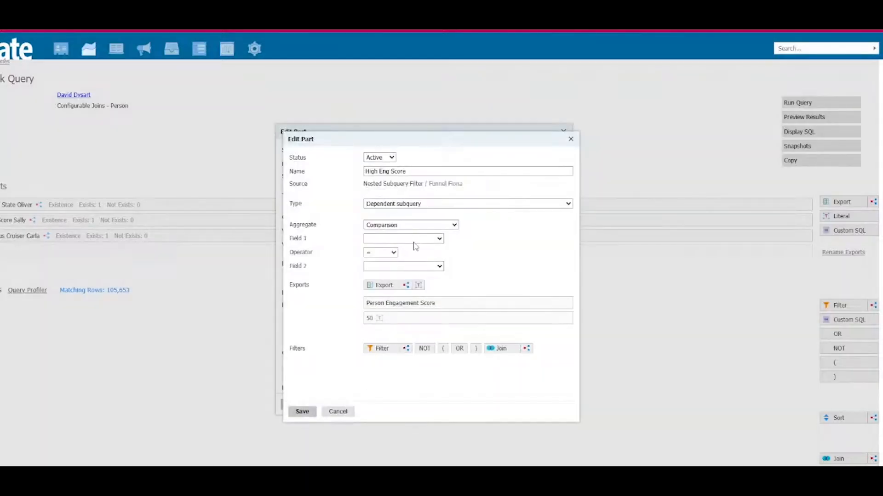
# Step: Set the comparison to Person Engagement Score >= 50 and save the High Eng Score filter
pyautogui.click(408, 239)
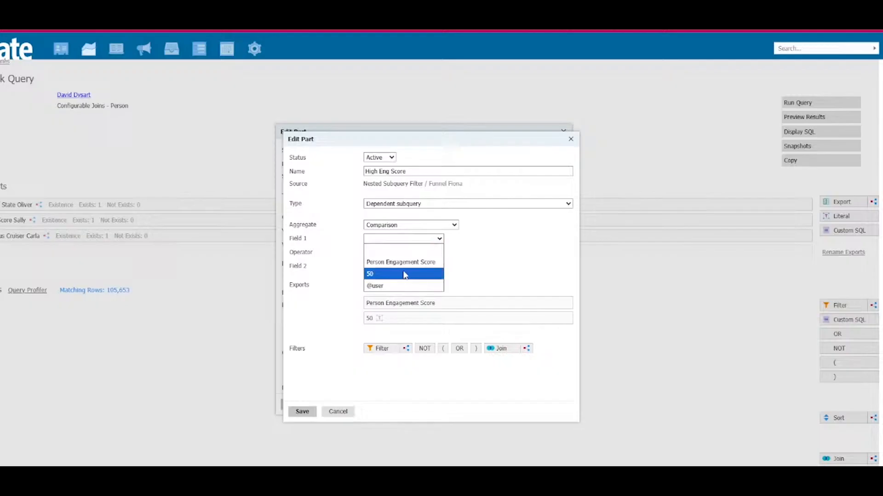
pyautogui.click(405, 260)
pyautogui.click(409, 267)
pyautogui.click(387, 299)
pyautogui.click(391, 253)
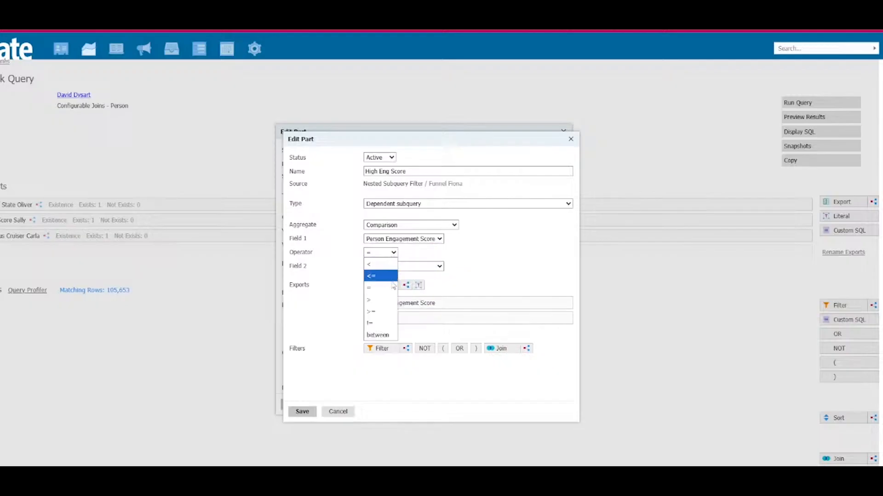
pyautogui.click(382, 310)
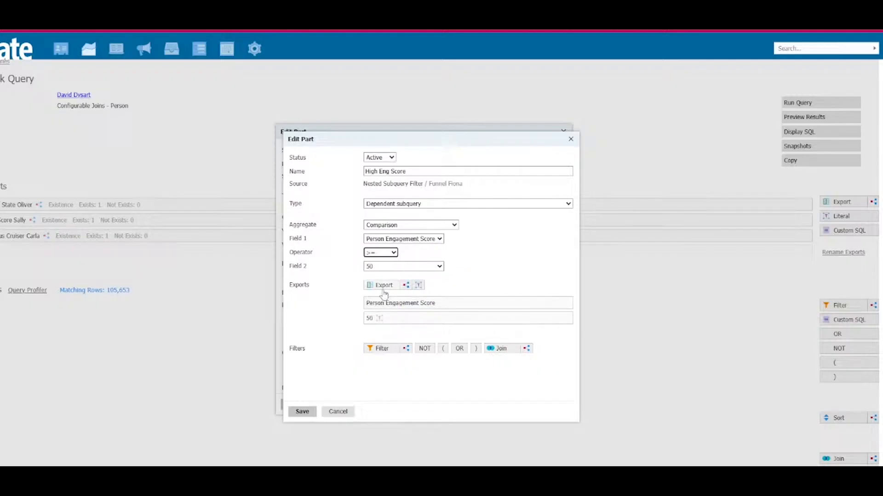
pyautogui.click(301, 412)
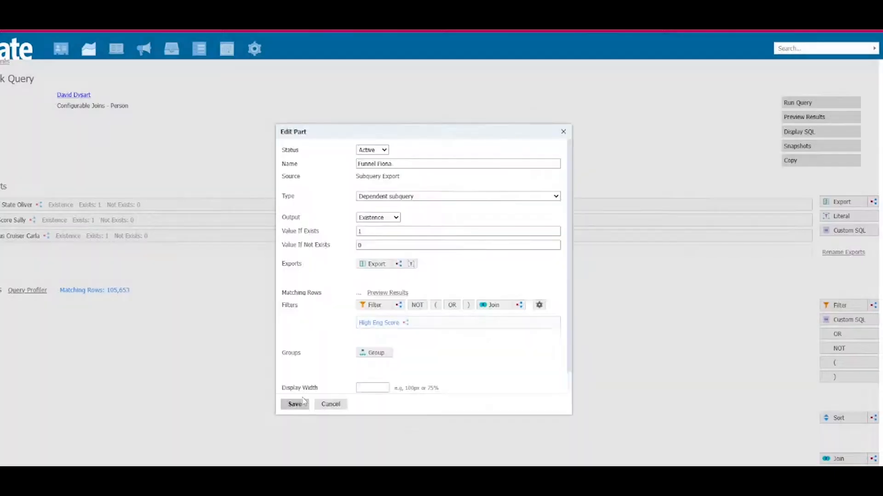
# Step: Add the direct person Status filter to Funnel Fiona, set to IN Inquiry, and save it
pyautogui.click(381, 305)
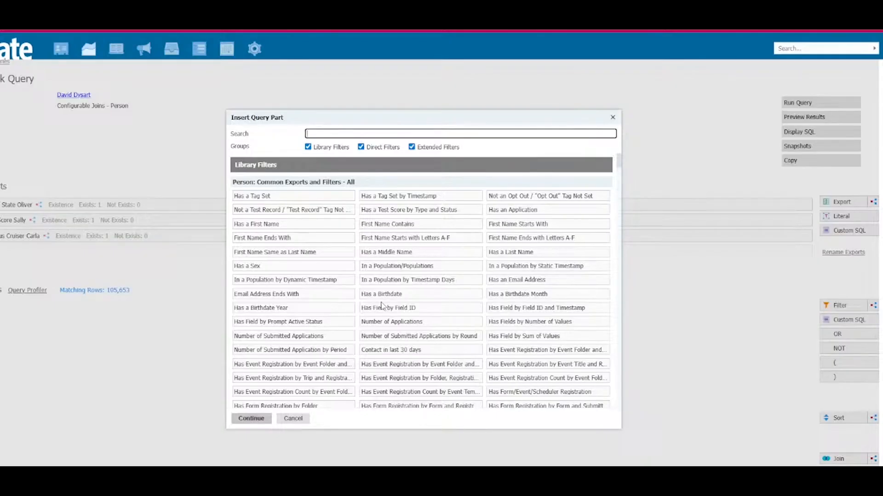
pyautogui.write('tatus')
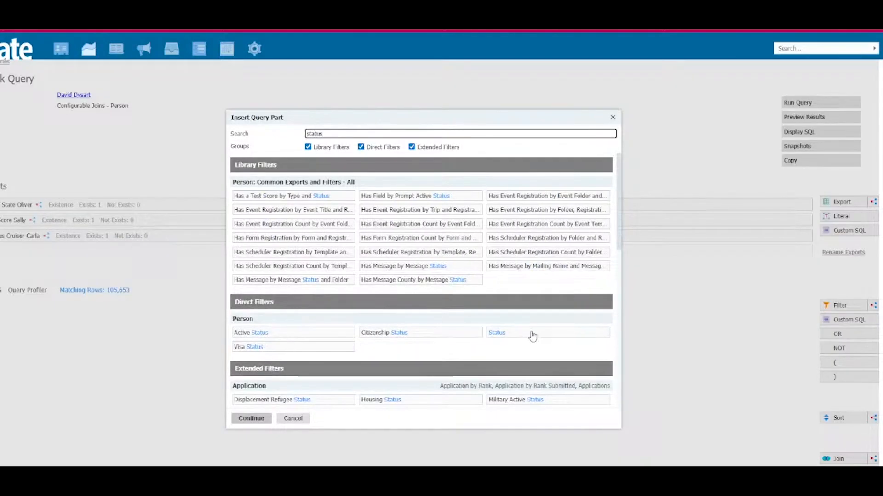
pyautogui.click(532, 334)
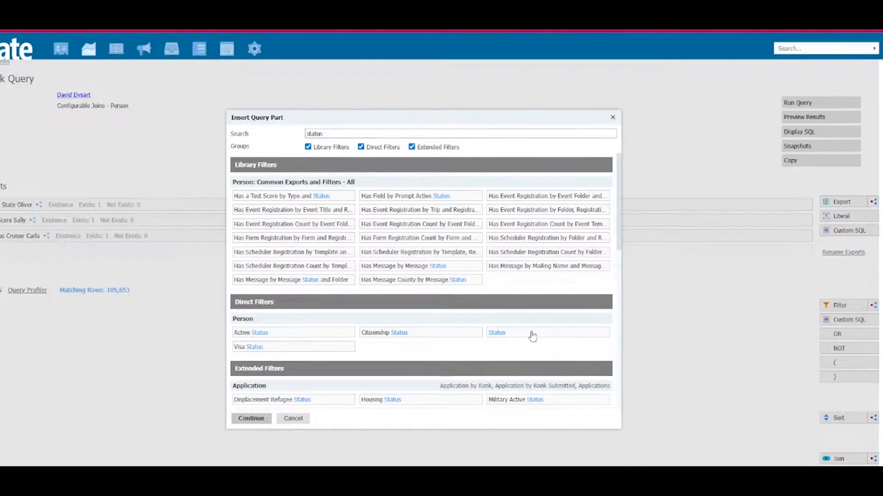
pyautogui.click(251, 419)
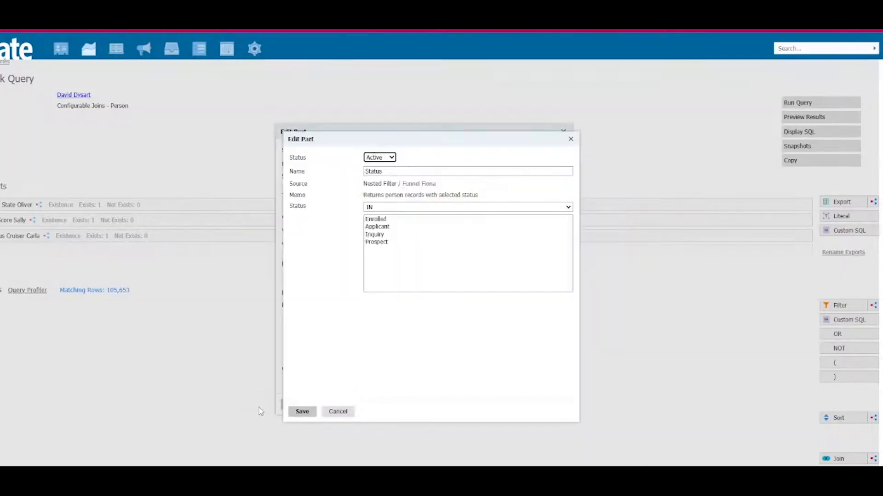
pyautogui.click(376, 235)
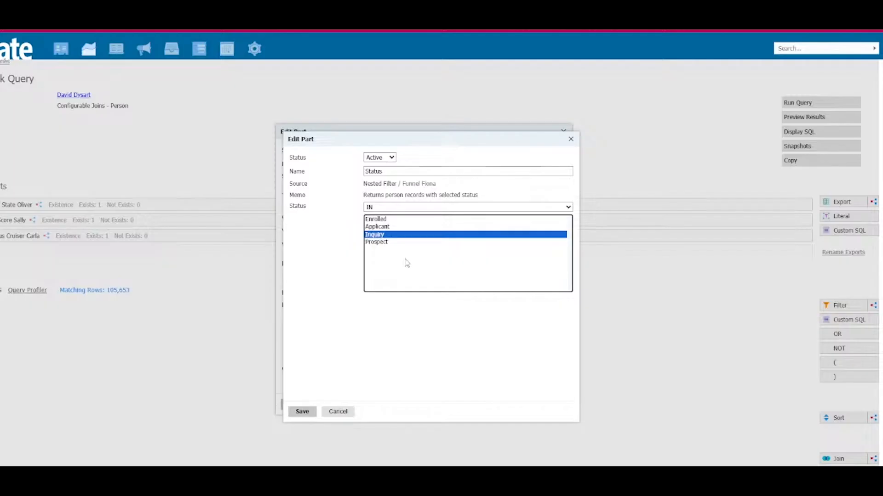
pyautogui.click(296, 412)
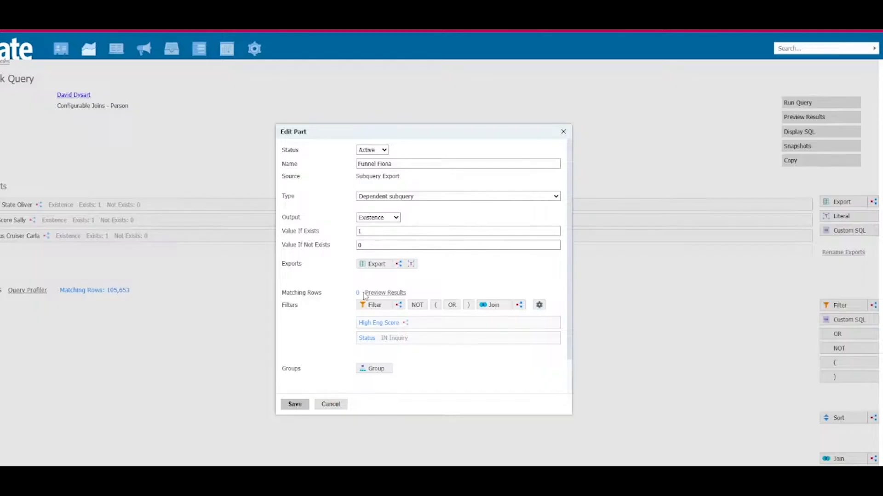
# Step: Create a second nested subquery filter with the Comparison aggregate and the direct person export Percent of Adults in Finance
pyautogui.click(399, 305)
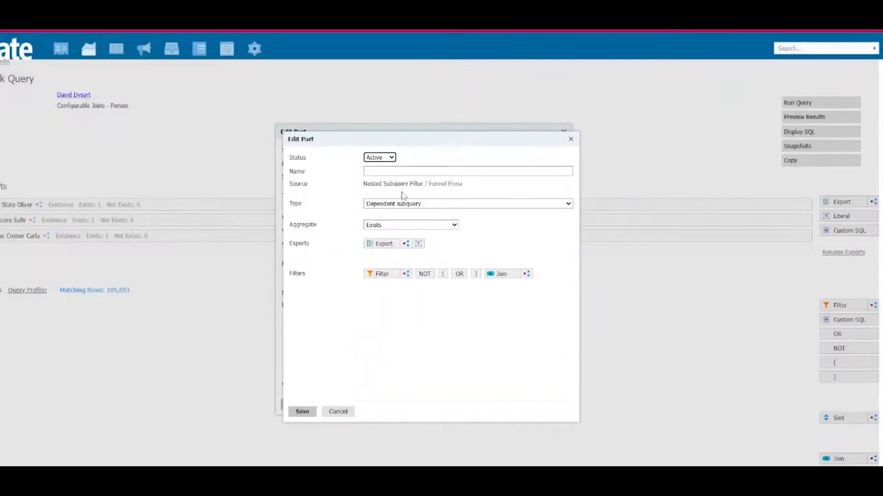
pyautogui.click(391, 225)
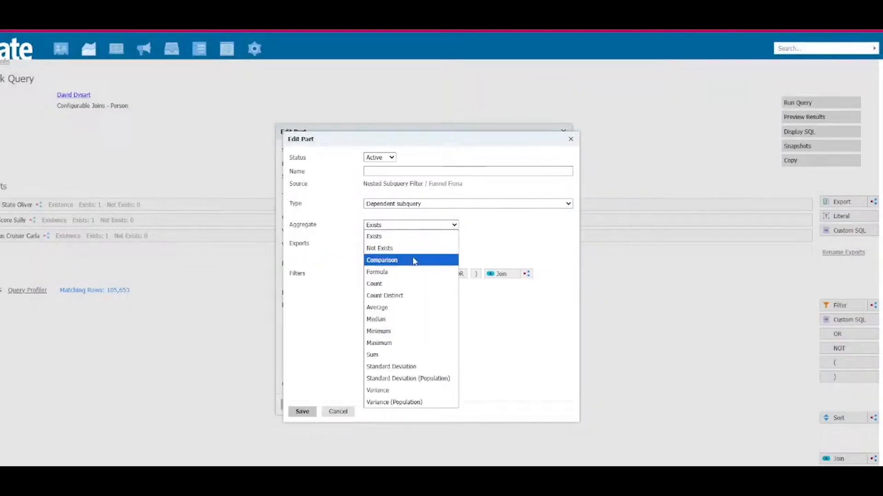
pyautogui.click(414, 260)
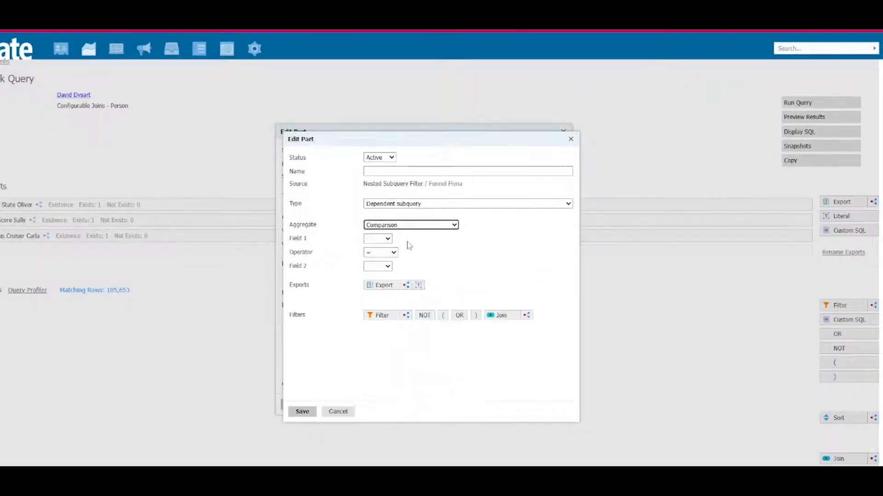
pyautogui.click(389, 287)
pyautogui.write('finan')
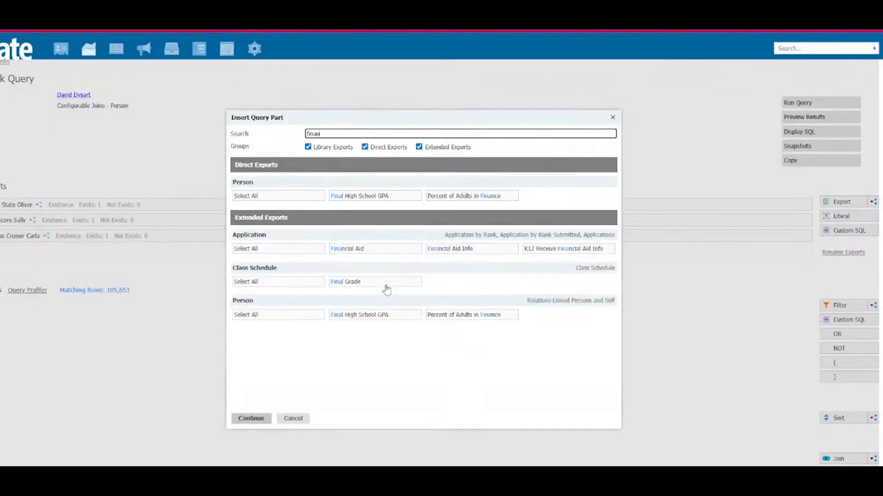
pyautogui.write('ce')
pyautogui.click(258, 196)
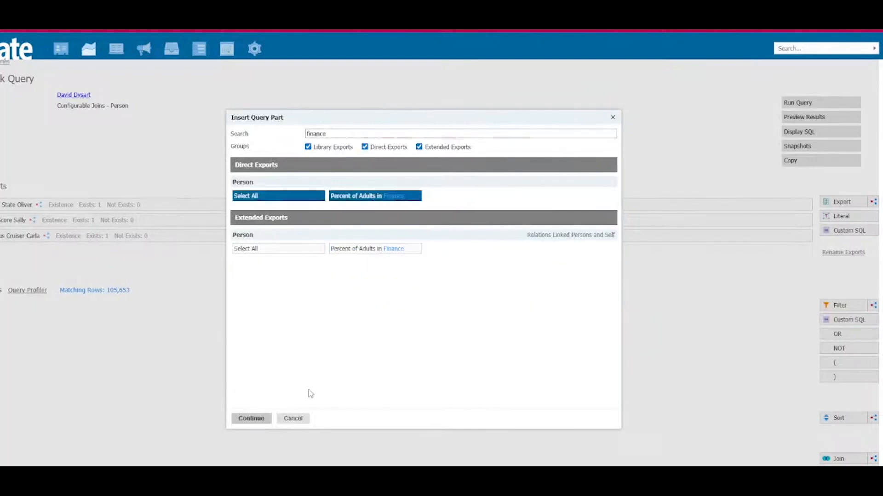
pyautogui.click(251, 418)
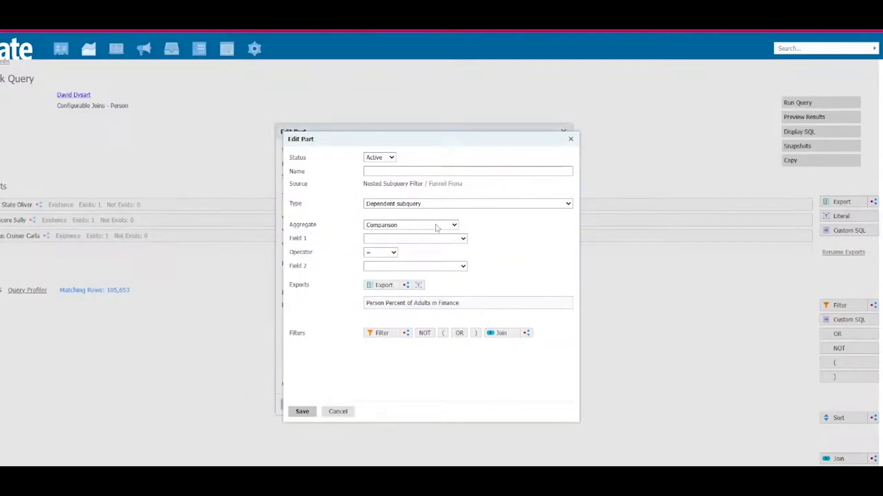
# Step: Set the comparison's Field 1 to Person Percent of Adults in Finance and its operator to >=
pyautogui.click(424, 240)
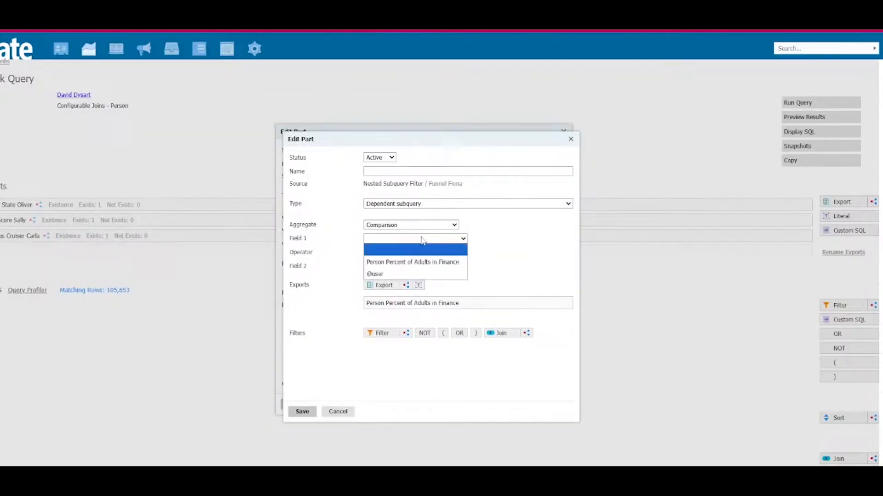
pyautogui.click(416, 267)
pyautogui.click(373, 254)
pyautogui.click(380, 313)
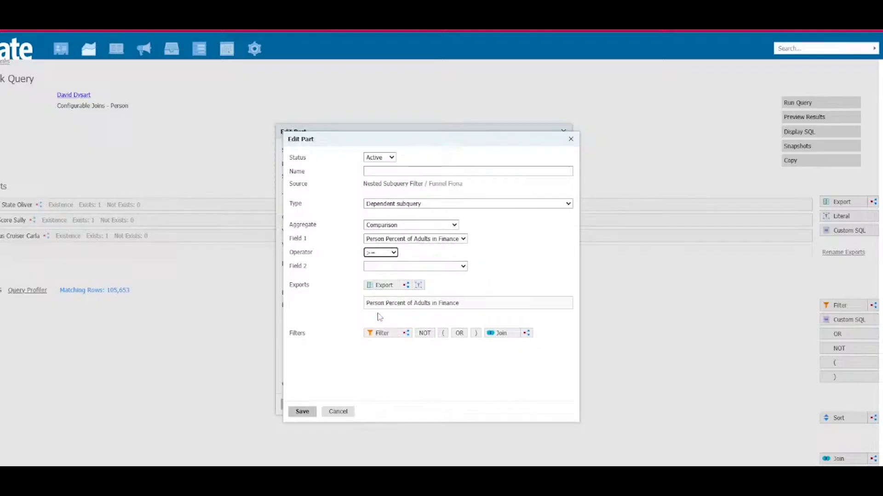
# Step: Add a literal with name and value .05 to the new subquery filter and choose it as Field 2
pyautogui.click(401, 271)
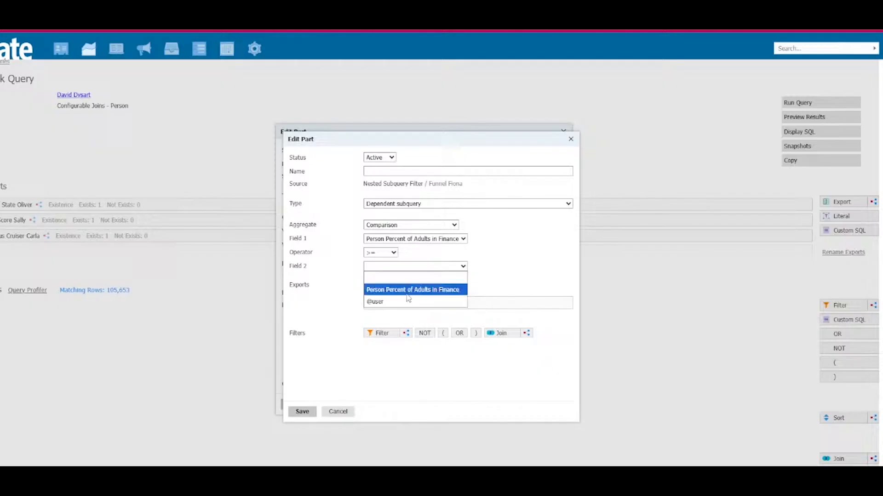
pyautogui.click(501, 267)
pyautogui.click(418, 285)
pyautogui.click(406, 179)
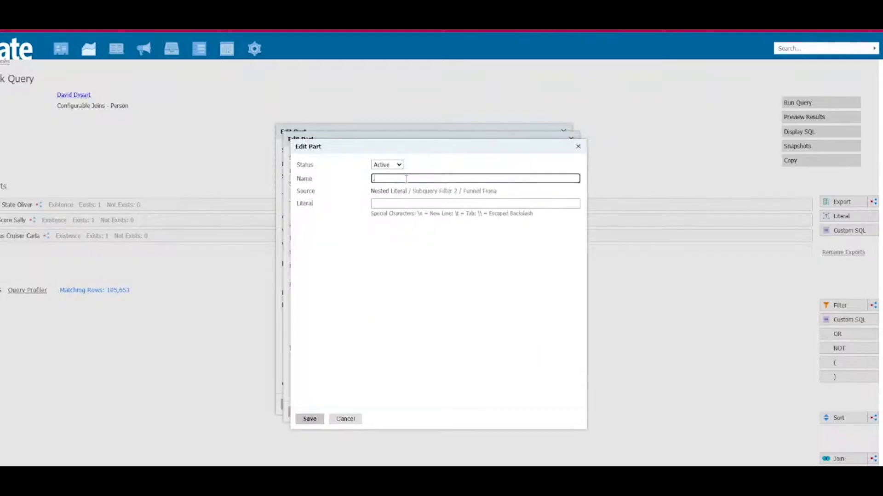
pyautogui.click(407, 203)
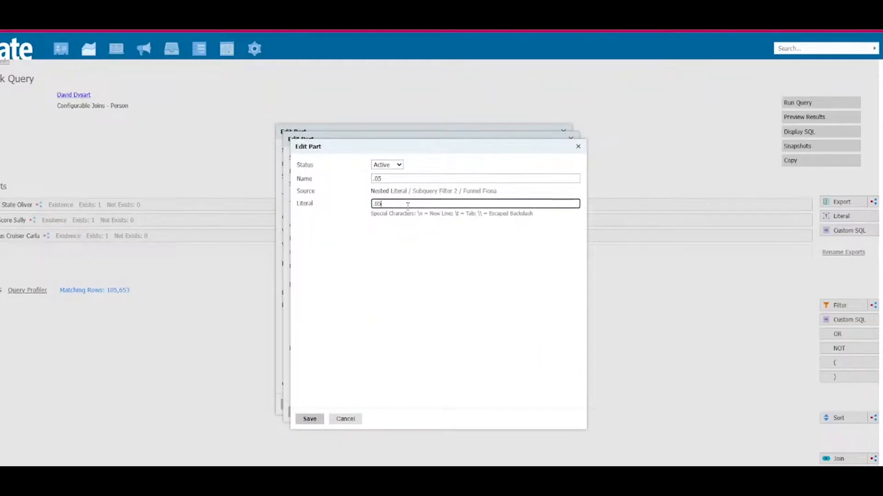
pyautogui.click(314, 420)
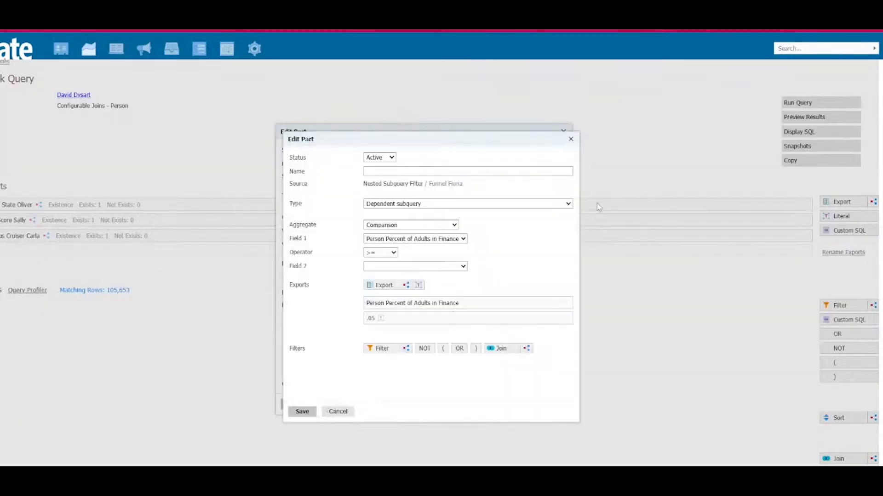
pyautogui.click(419, 266)
pyautogui.click(428, 302)
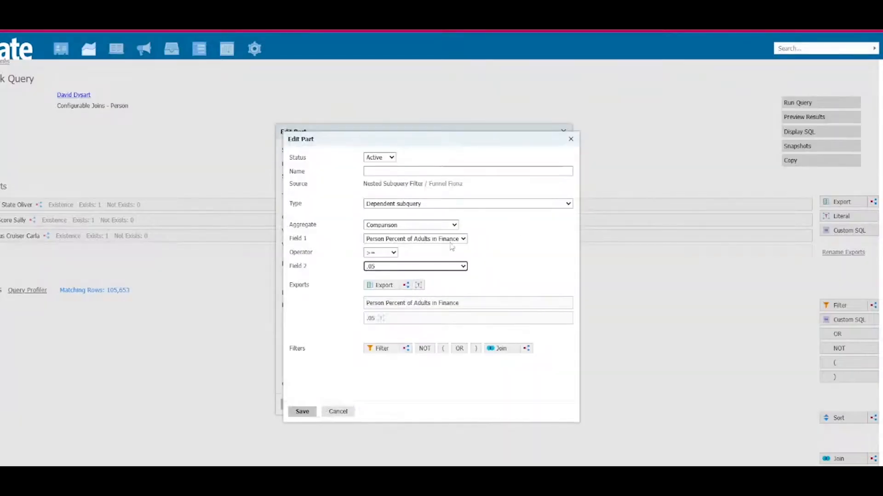
# Step: Set the format type of the Person Percent of Adults in Finance export to Real and save that export
pyautogui.moveTo(395, 299)
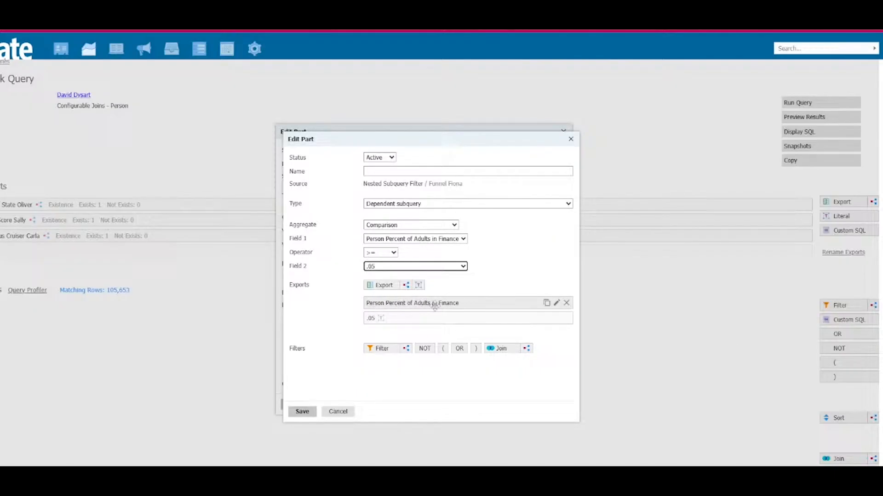
pyautogui.click(450, 305)
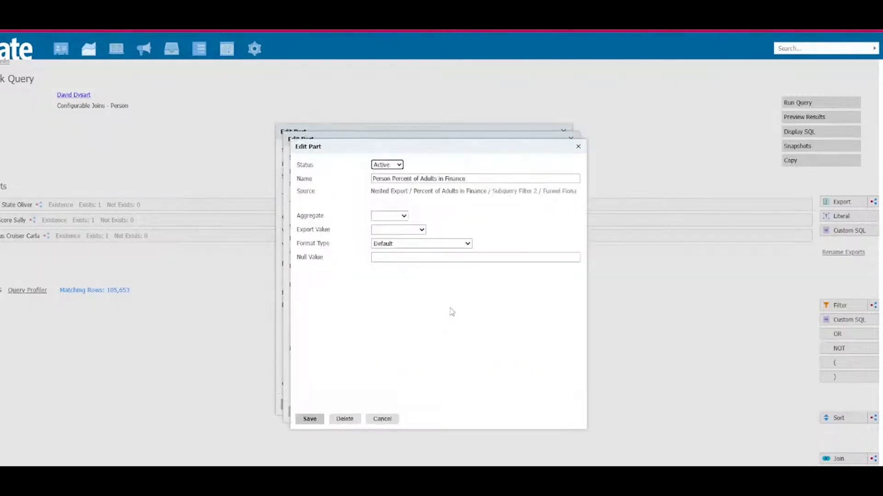
pyautogui.click(421, 244)
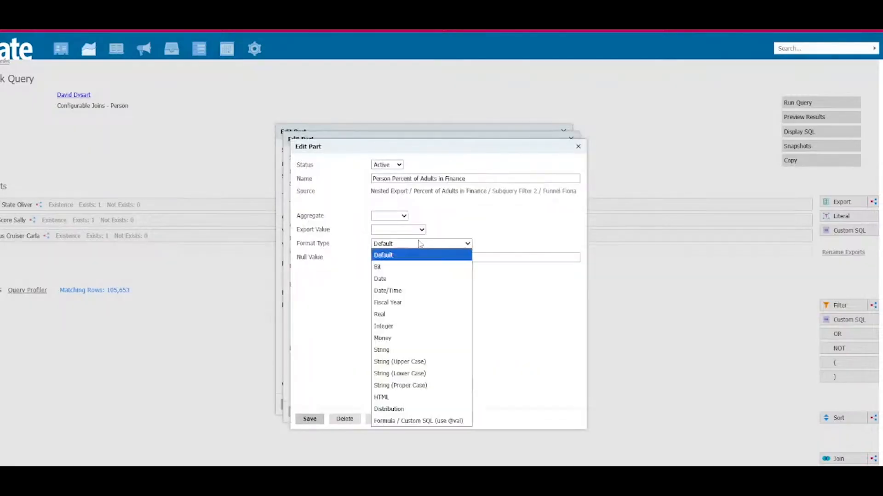
pyautogui.click(409, 313)
pyautogui.click(382, 271)
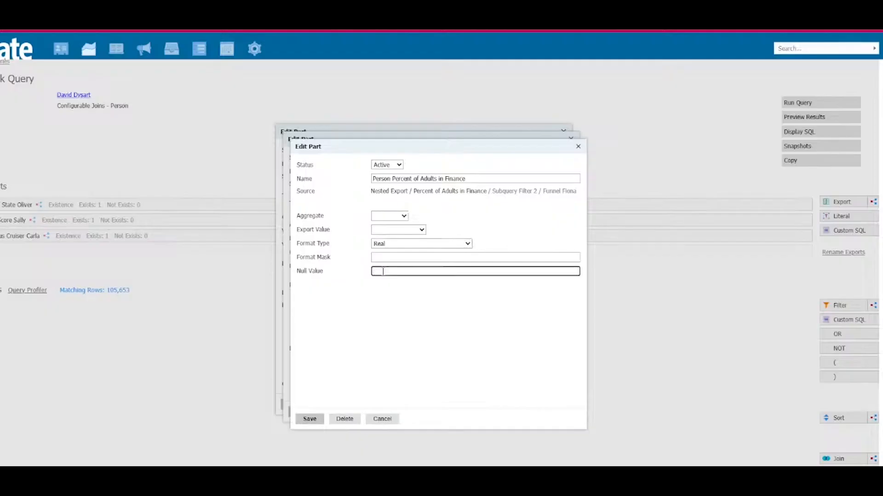
pyautogui.click(309, 419)
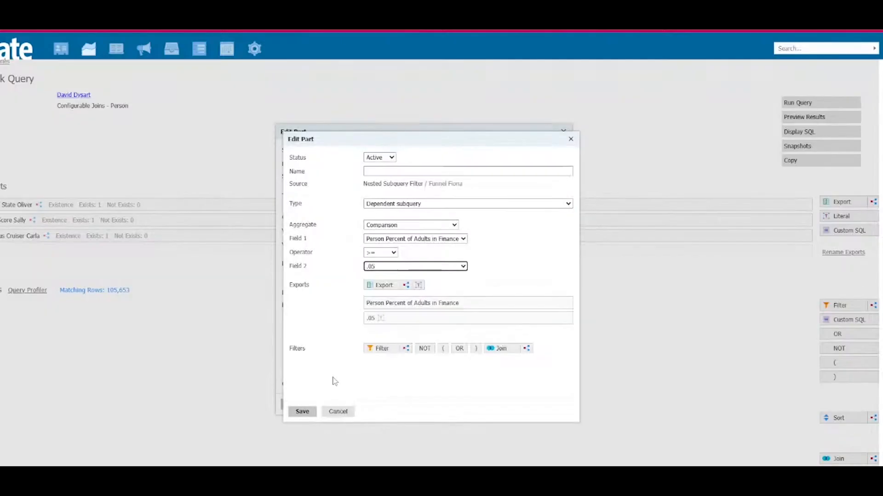
# Step: Name the comparison subquery filter Percent in Finance, save it, and save the Funnel Fiona export
pyautogui.click(406, 171)
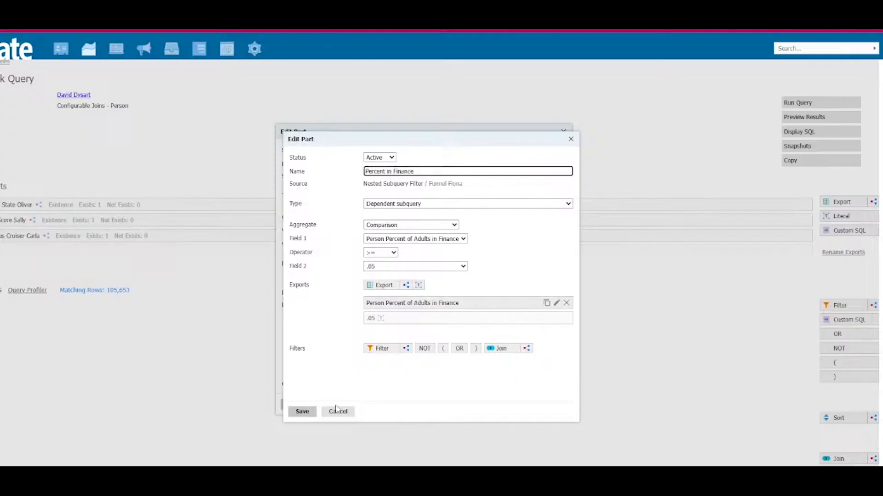
pyautogui.click(302, 411)
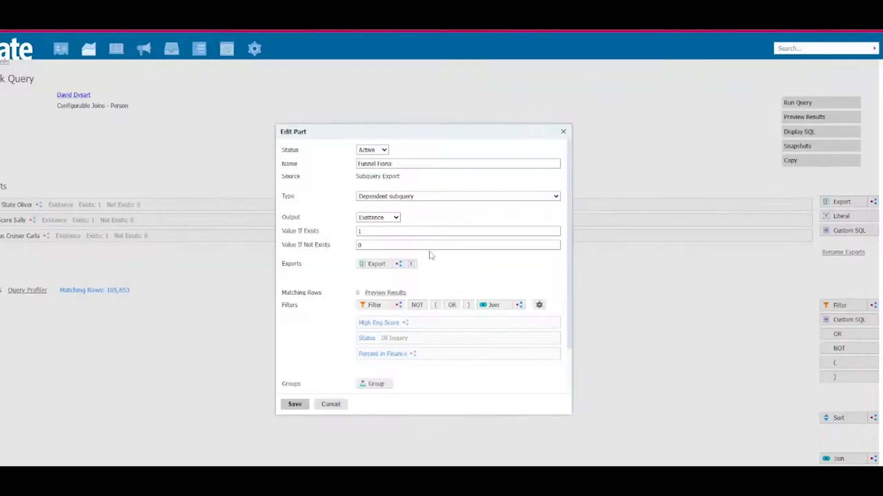
pyautogui.click(294, 407)
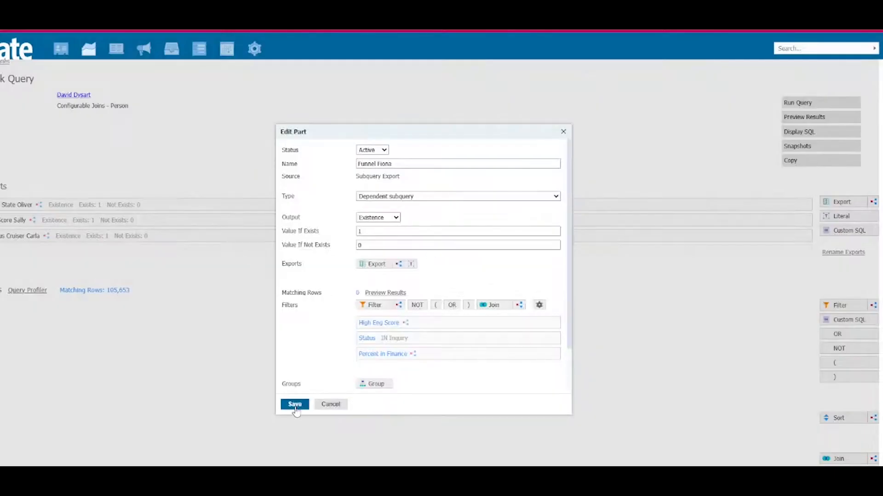